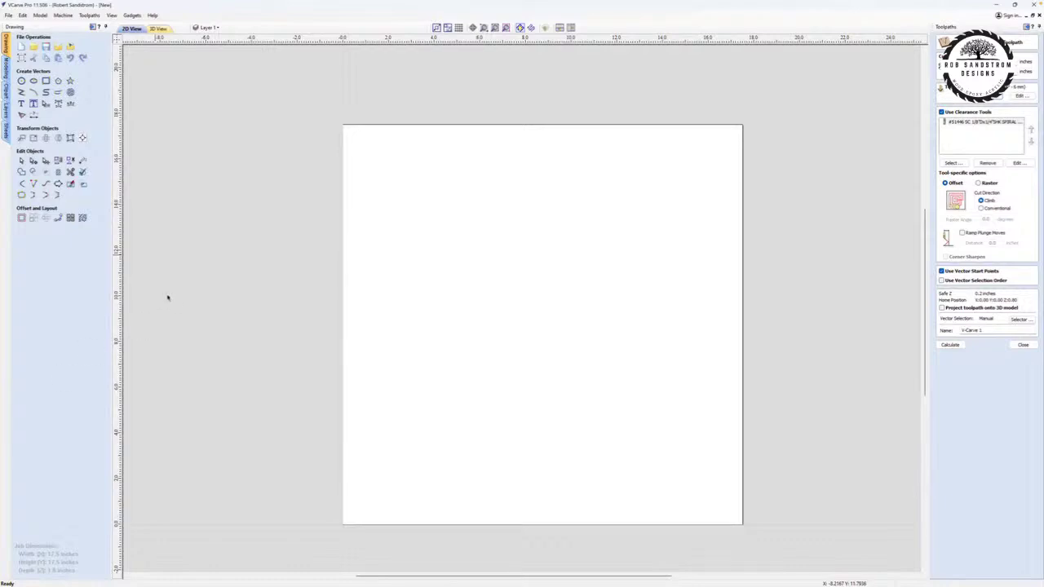
Step: Open the tool database and display the settings of the Amana 46473 V-Bit (12.4° - 6 mm)
{"action": "left_click", "coordinate": [90, 14]}
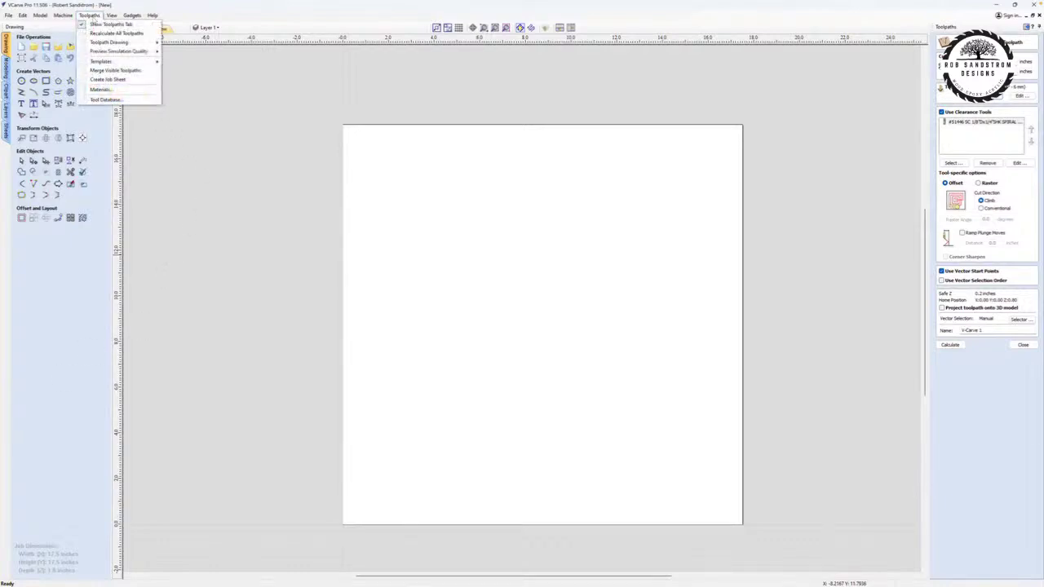
{"action": "left_click", "coordinate": [106, 100]}
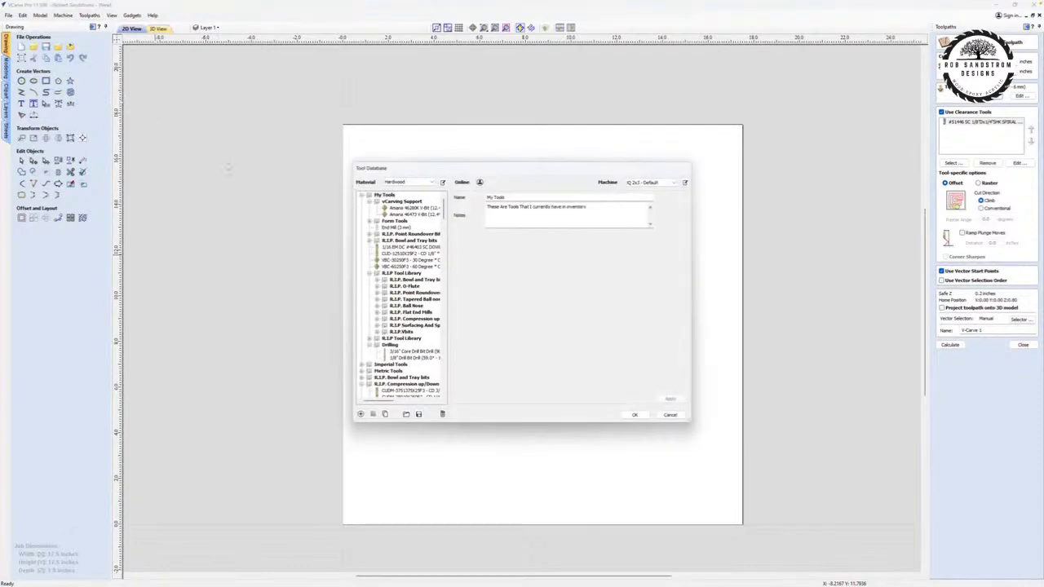
{"action": "left_click_drag", "start_coordinate": [412, 240], "coordinate": [418, 216]}
{"action": "left_click_drag", "start_coordinate": [417, 216], "coordinate": [417, 215]}
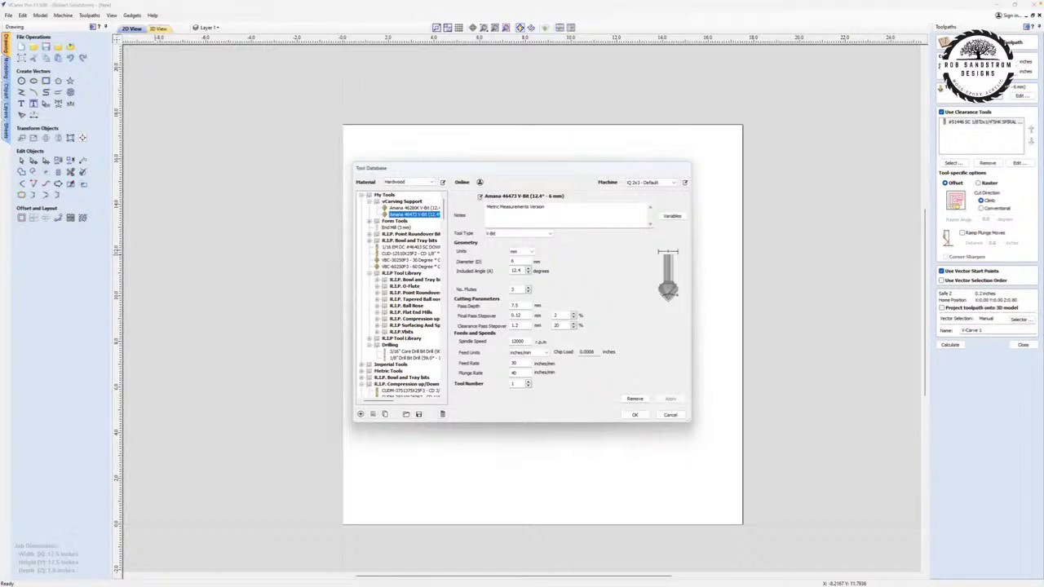
Step: Switch to Chrome and examine the Amana Tool 46473 specification table on the ToolsToday product page
{"action": "key", "text": "ctrl+Left"}
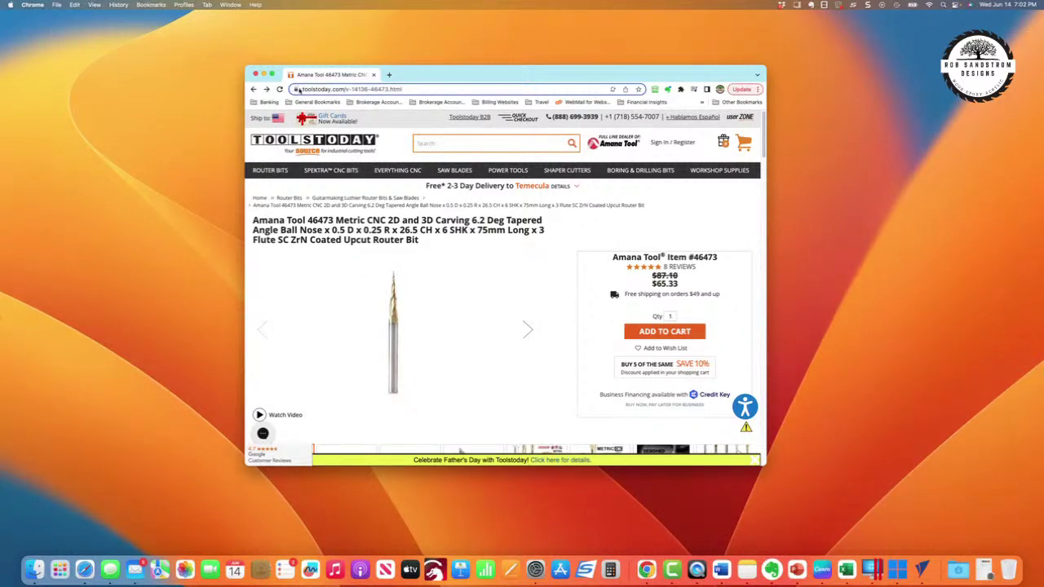
{"action": "left_click", "coordinate": [271, 74]}
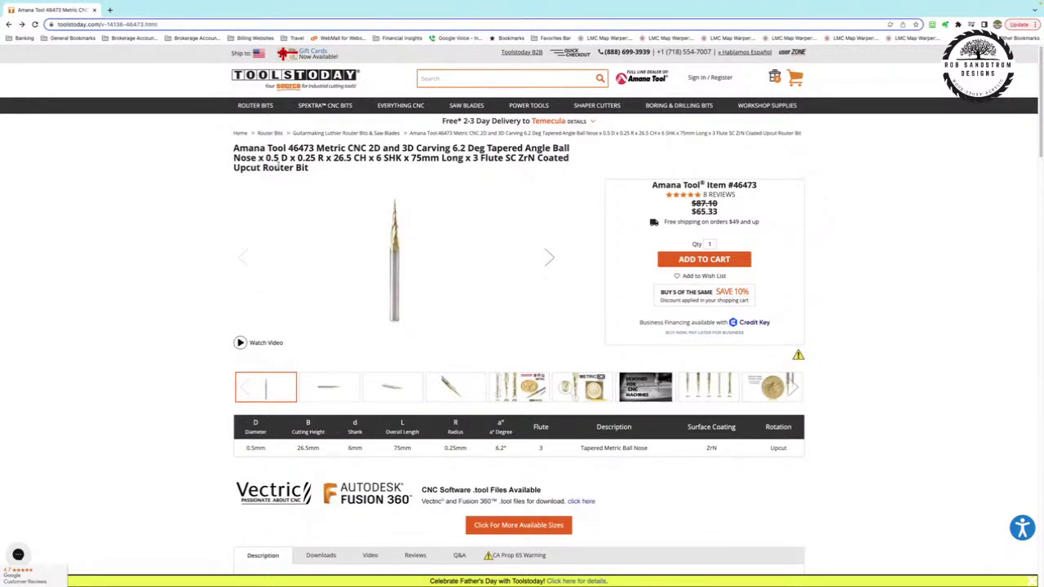
{"action": "scroll", "coordinate": [353, 238], "scroll_direction": "down", "scroll_amount": 1}
{"action": "scroll", "coordinate": [354, 238], "scroll_direction": "down", "scroll_amount": 1}
{"action": "scroll", "coordinate": [354, 239], "scroll_direction": "down", "scroll_amount": 1}
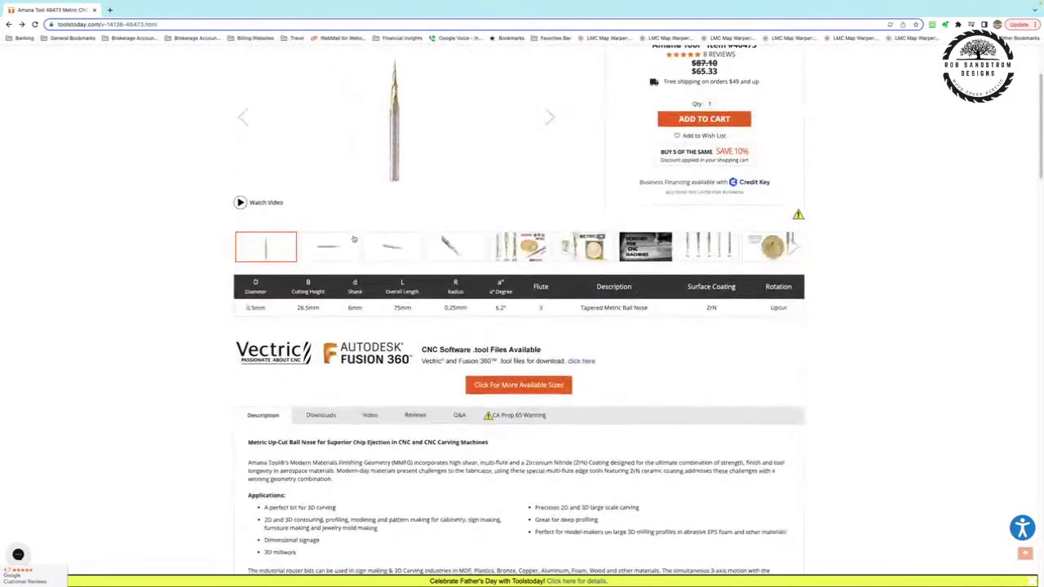
{"action": "scroll", "coordinate": [371, 296], "scroll_direction": "down", "scroll_amount": 1}
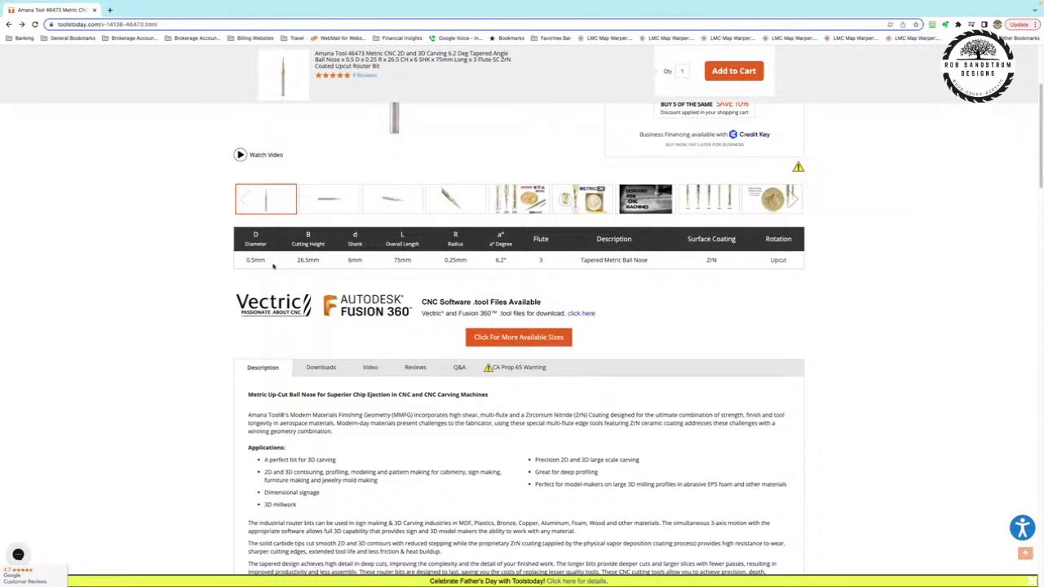
Step: Browse the product images to the diagram that labels the bit's diameter, angle and length dimensions
{"action": "scroll", "coordinate": [310, 259], "scroll_direction": "up", "scroll_amount": 3}
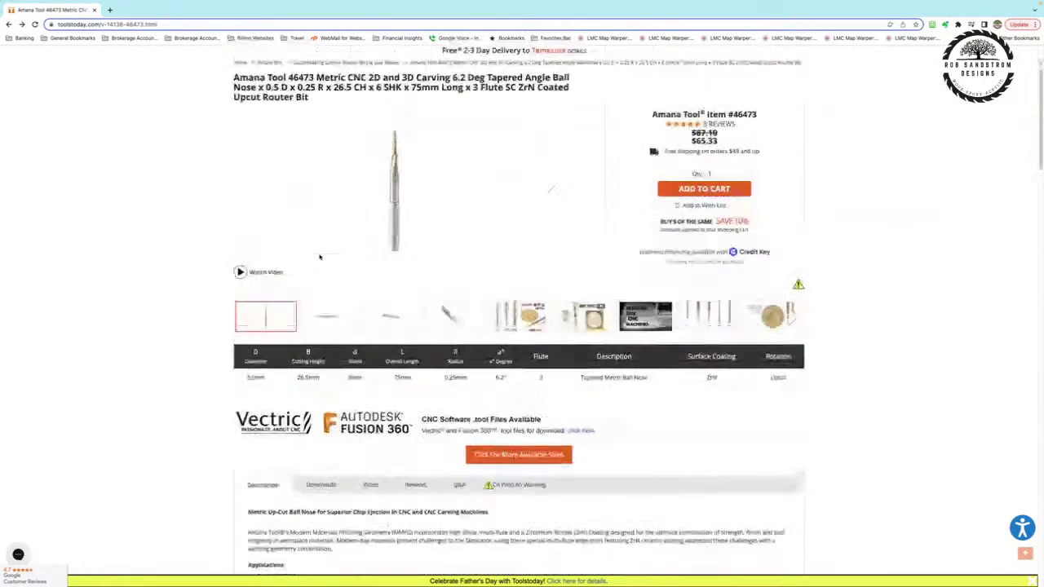
{"action": "left_click", "coordinate": [549, 189]}
{"action": "left_click", "coordinate": [550, 189]}
{"action": "left_click", "coordinate": [549, 190]}
{"action": "left_click", "coordinate": [549, 189]}
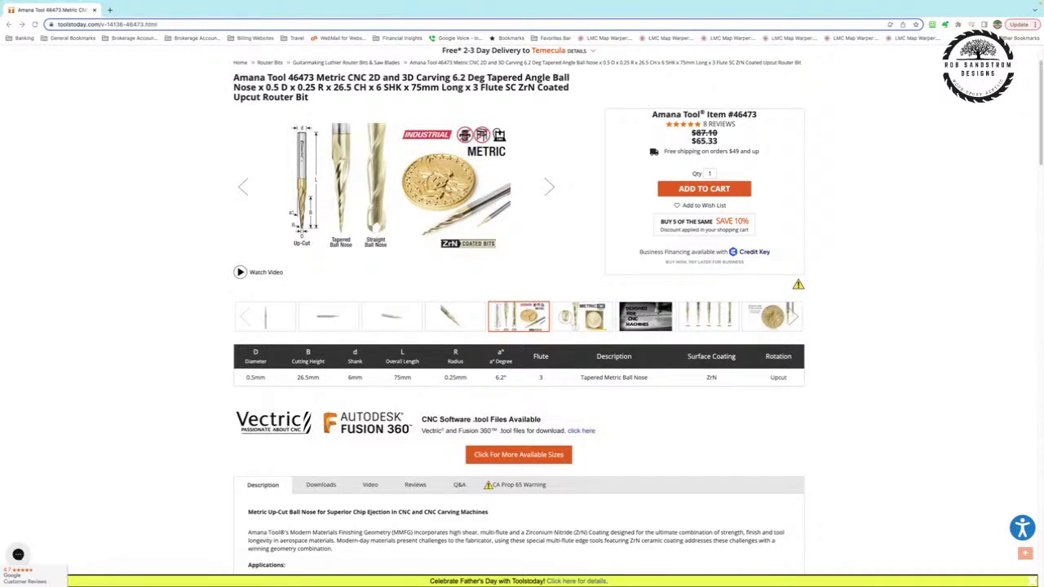
Step: Check the 0.5 mm to inch conversion in the Google converter window and return to VCarve Pro
{"action": "left_click_drag", "start_coordinate": [0, 139], "coordinate": [482, 58]}
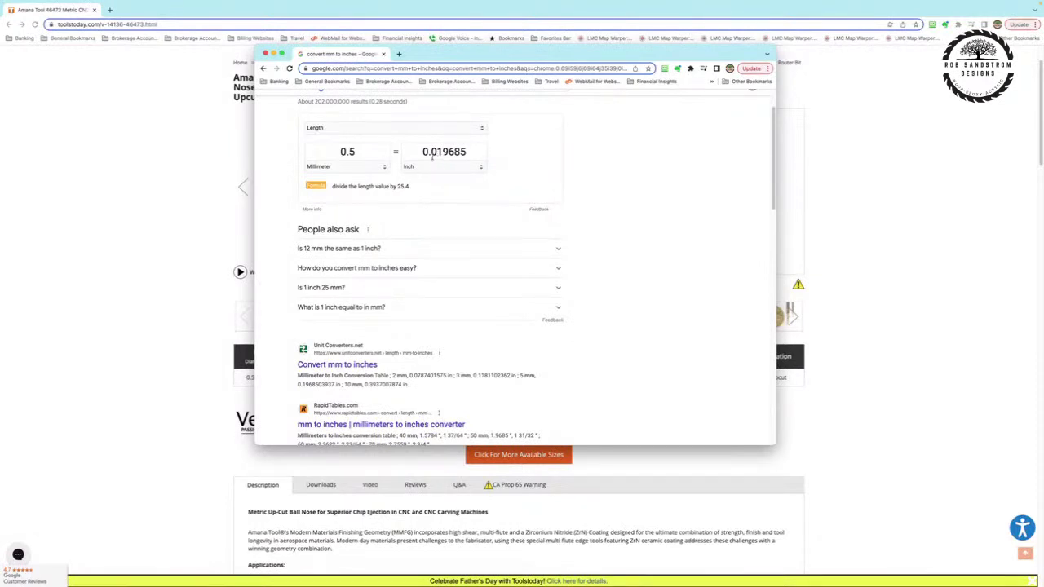
{"action": "left_click_drag", "start_coordinate": [453, 63], "coordinate": [0, 244]}
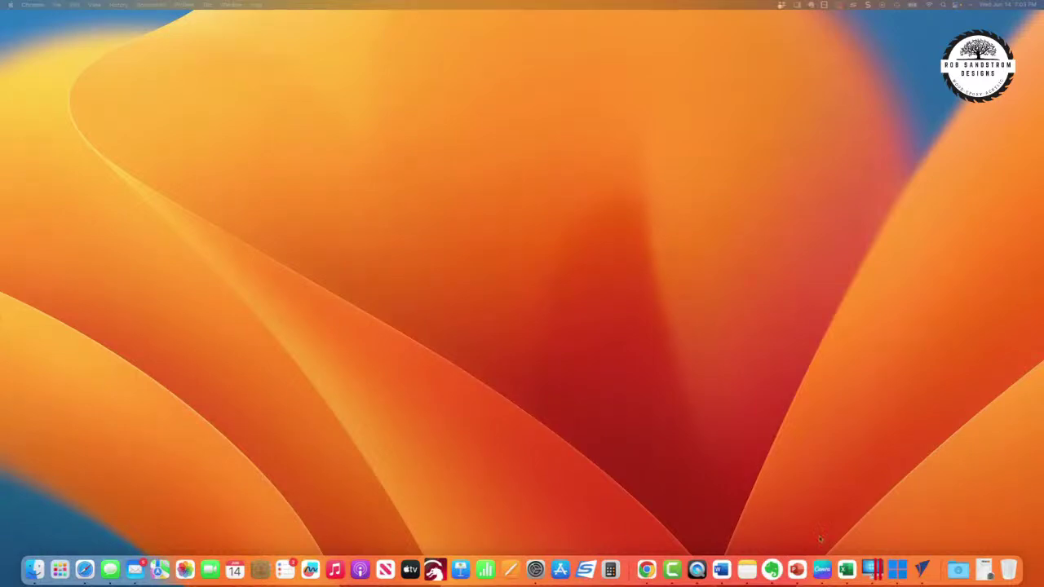
{"action": "left_click", "coordinate": [922, 569]}
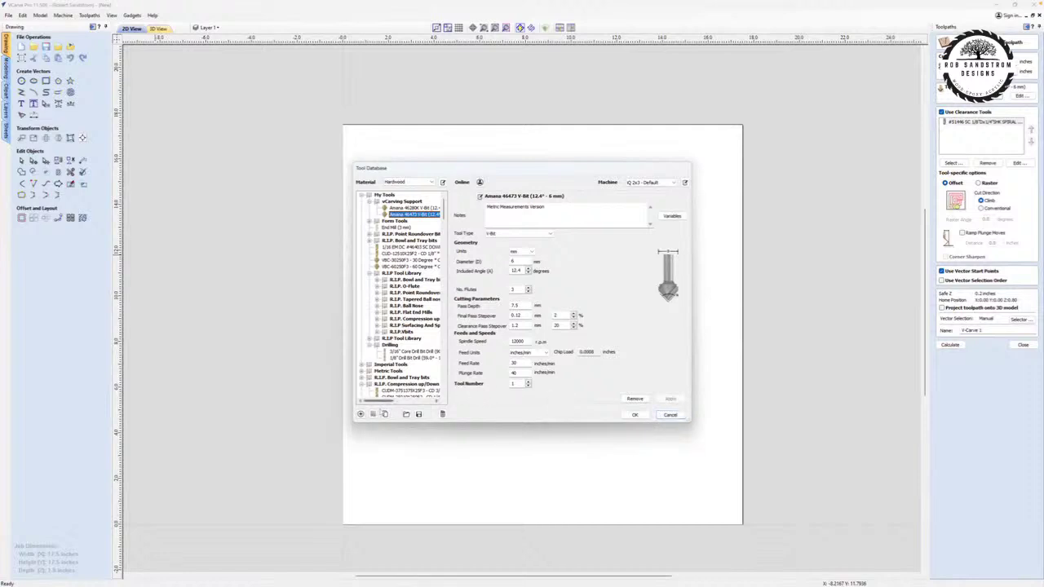
Step: Add a new tool under vCarving Support and name it "Copy of 46473" without making that the default Ball Nose name format
{"action": "left_click", "coordinate": [359, 414]}
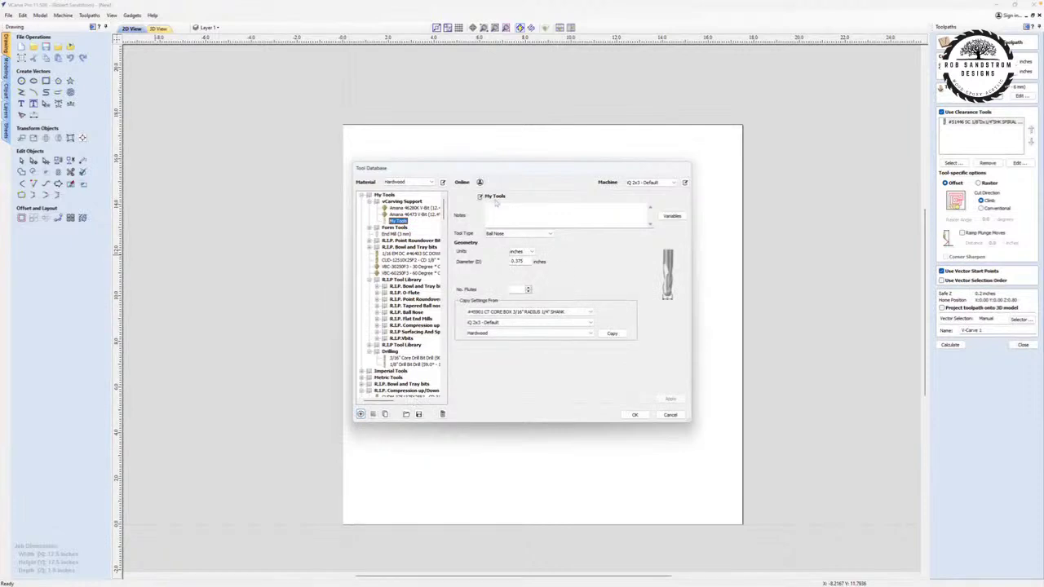
{"action": "left_click", "coordinate": [480, 197]}
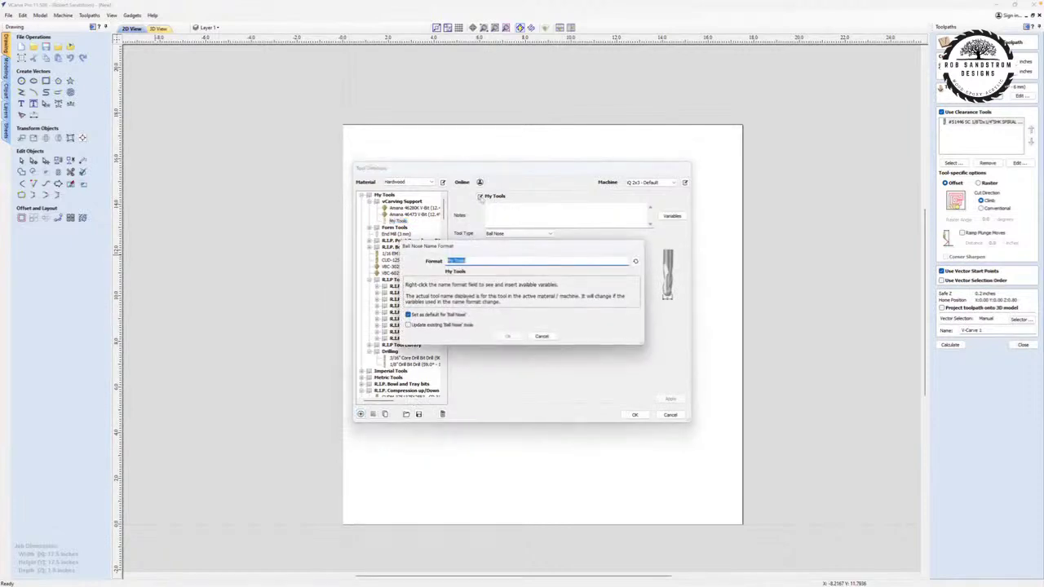
{"action": "type", "text": "Cupy of 46473"}
{"action": "left_click", "coordinate": [408, 315]}
{"action": "left_click", "coordinate": [408, 314]}
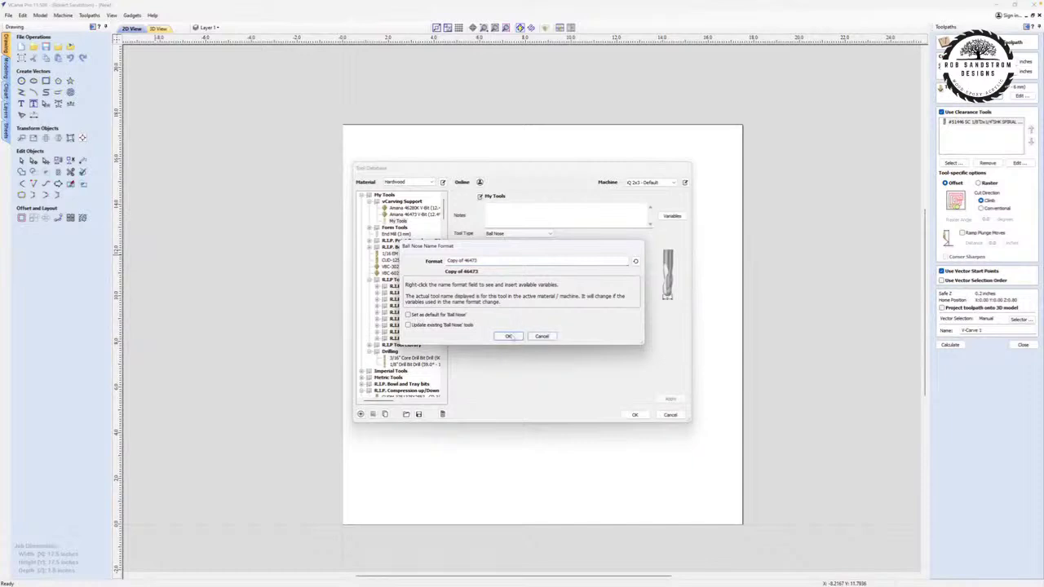
{"action": "left_click", "coordinate": [508, 336]}
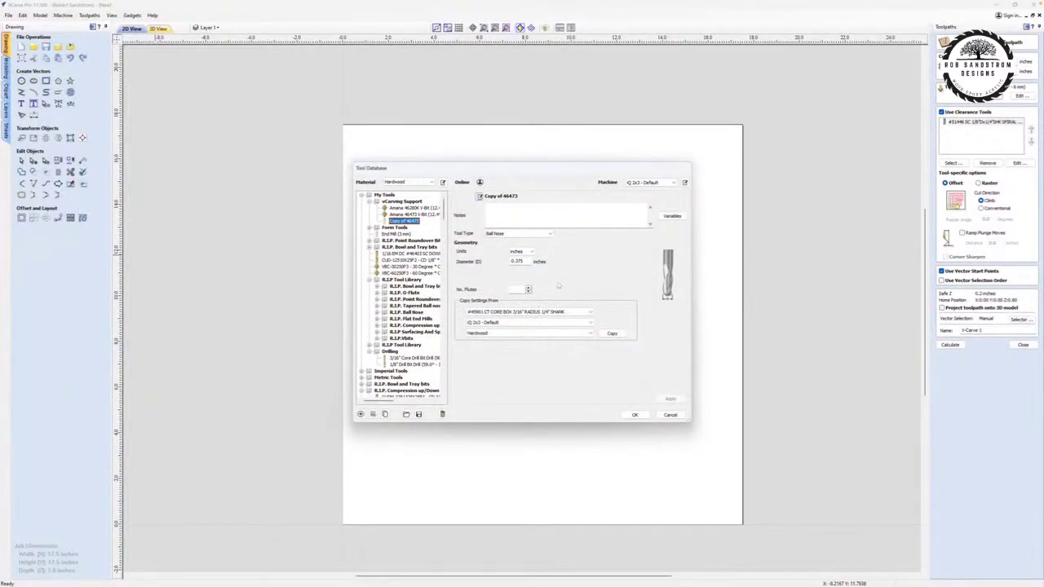
Step: Change the new tool's type to V-Bit and enter 6mm as its diameter
{"action": "left_click", "coordinate": [522, 251]}
{"action": "left_click", "coordinate": [540, 235]}
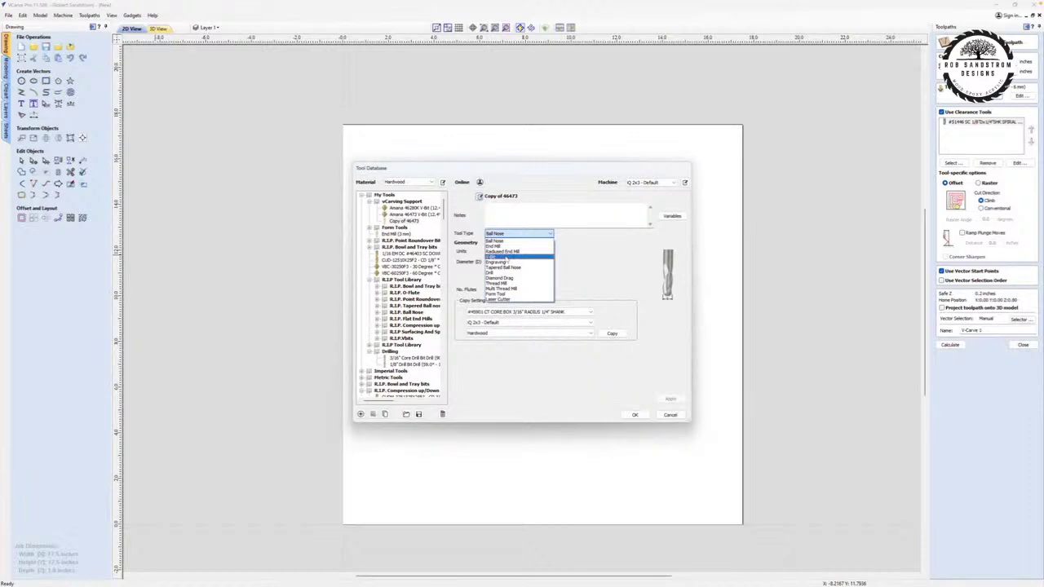
{"action": "left_click", "coordinate": [506, 258]}
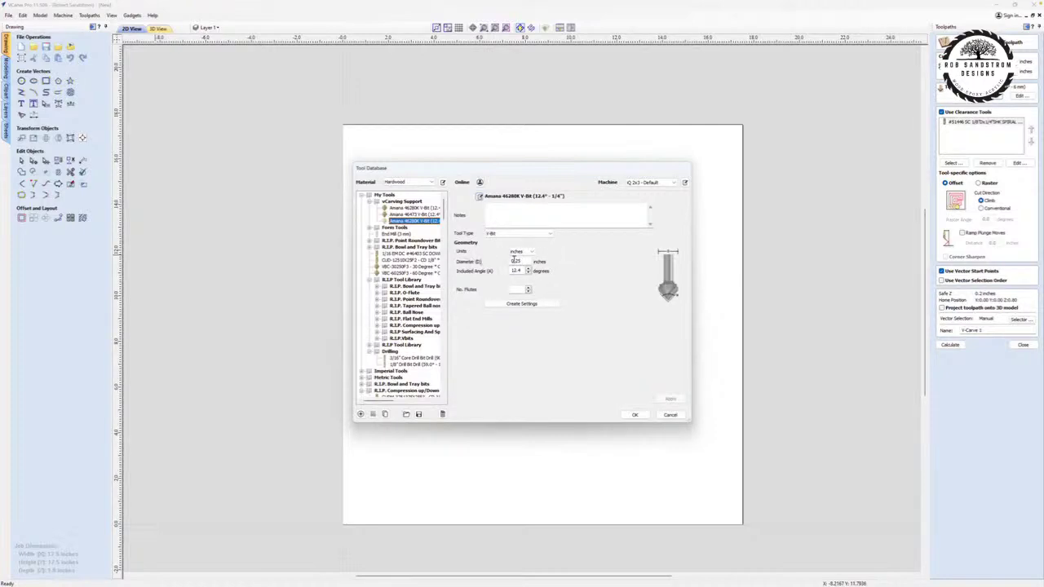
{"action": "left_click", "coordinate": [521, 262]}
{"action": "key", "text": "BackSpace"}
{"action": "type", "text": "6mm"}
{"action": "key", "text": "Tab"}
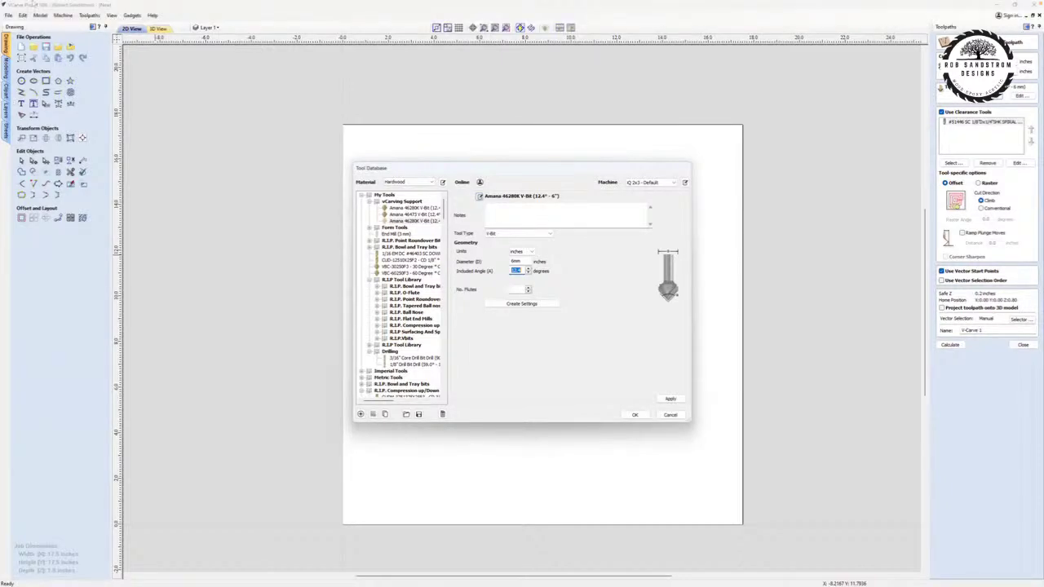
Step: Switch to the Chrome product page, check the 46473 bit's specification table and return to the tool database
{"action": "left_click", "coordinate": [24, 17]}
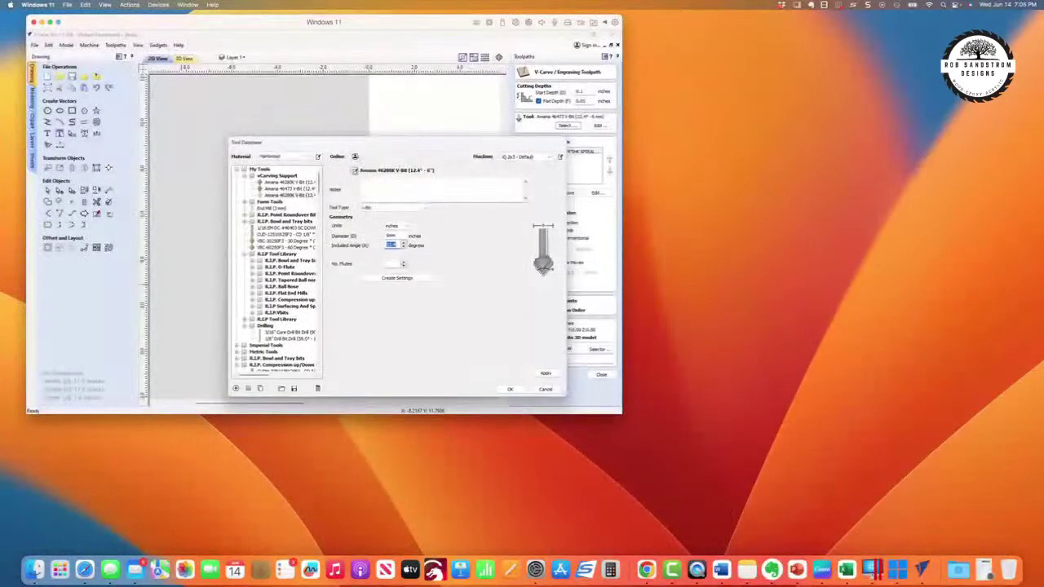
{"action": "key", "text": "super+Tab"}
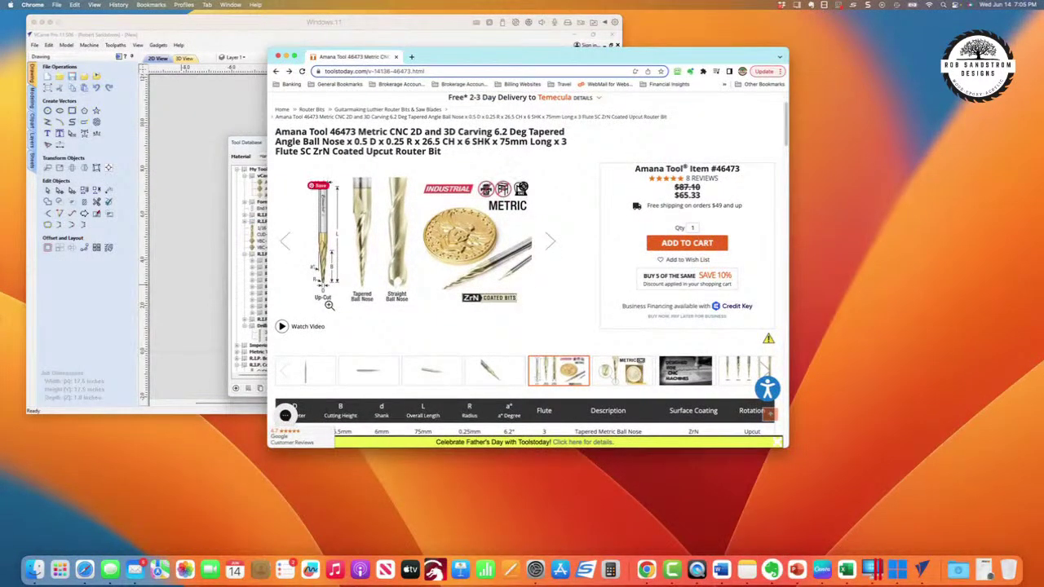
{"action": "scroll", "coordinate": [376, 419], "scroll_direction": "down", "scroll_amount": 5}
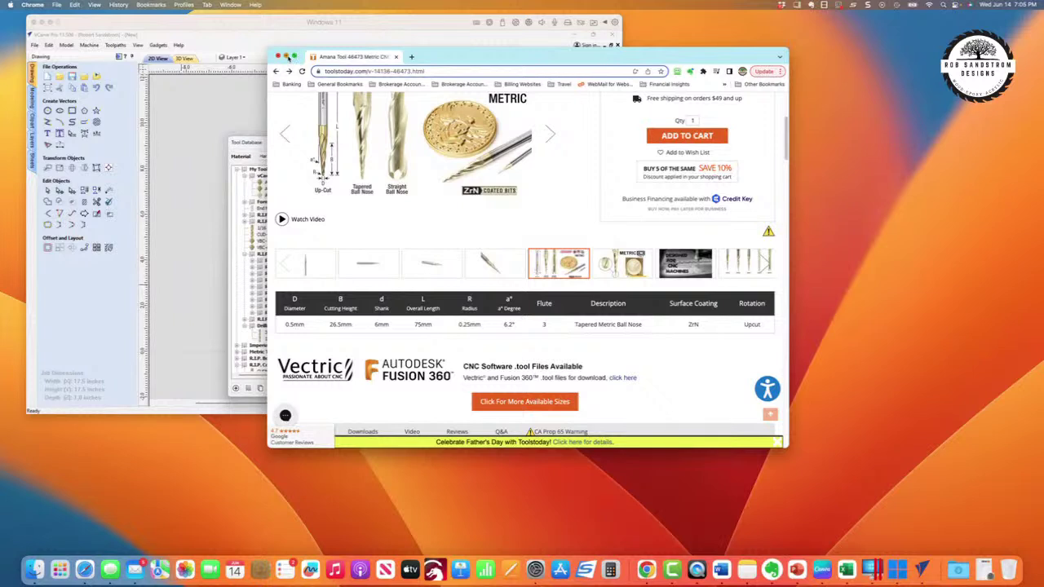
{"action": "left_click", "coordinate": [285, 56]}
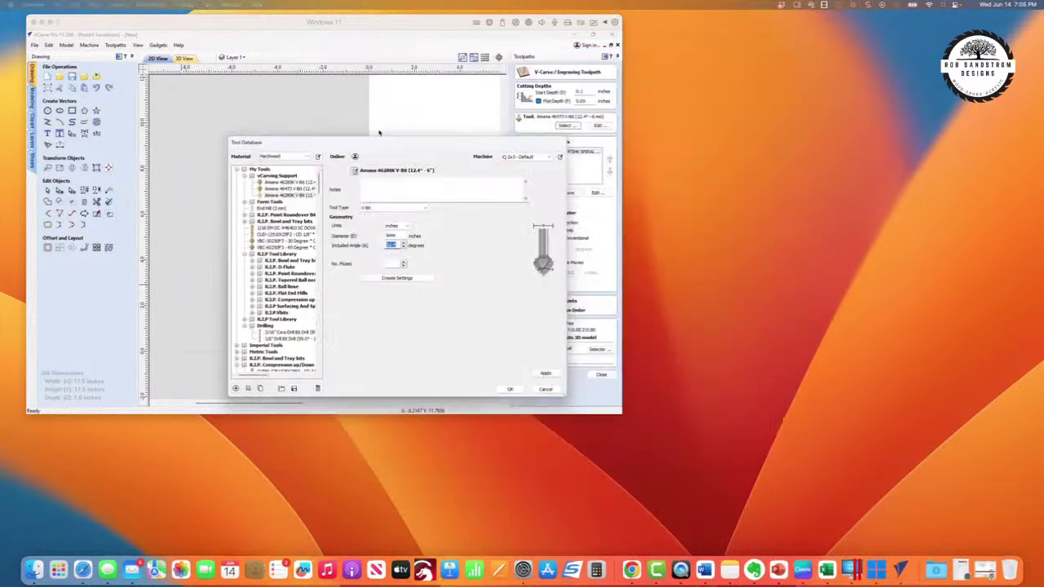
Step: Set the V-bit's number of flutes to 3, create its cutting settings and apply them
{"action": "left_click", "coordinate": [393, 265]}
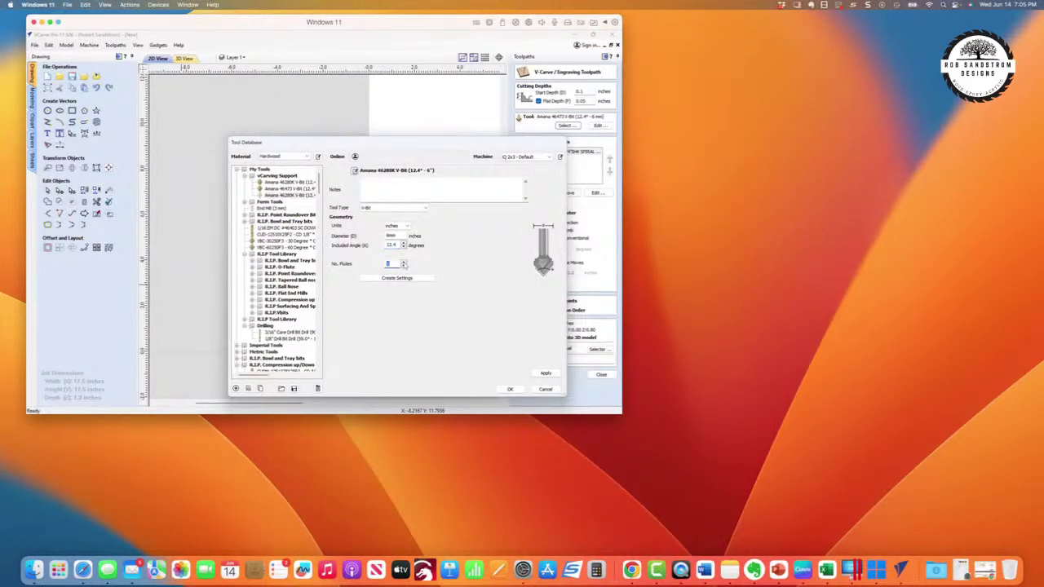
{"action": "left_click", "coordinate": [396, 278]}
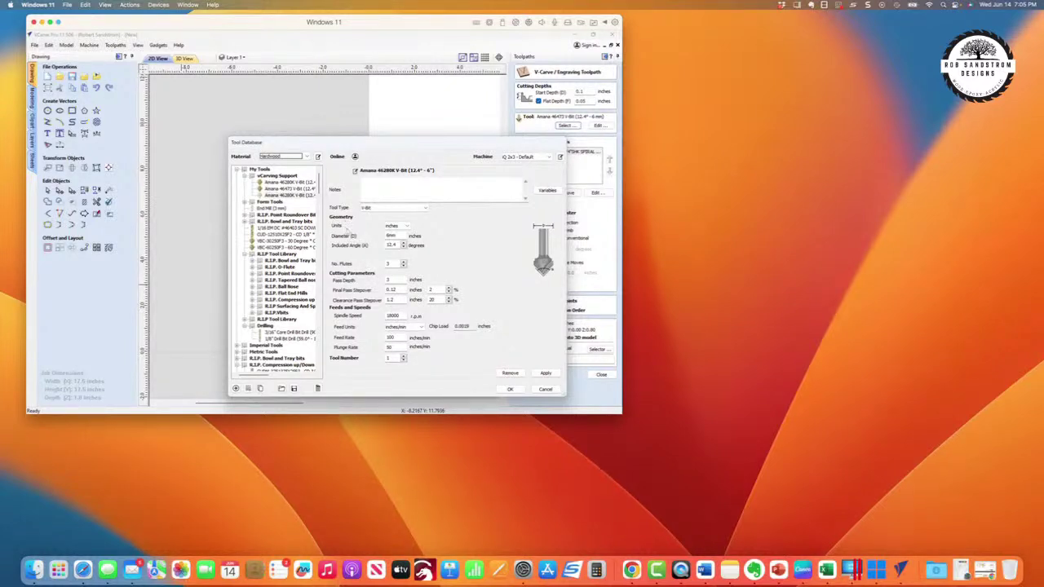
{"action": "left_click", "coordinate": [543, 375]}
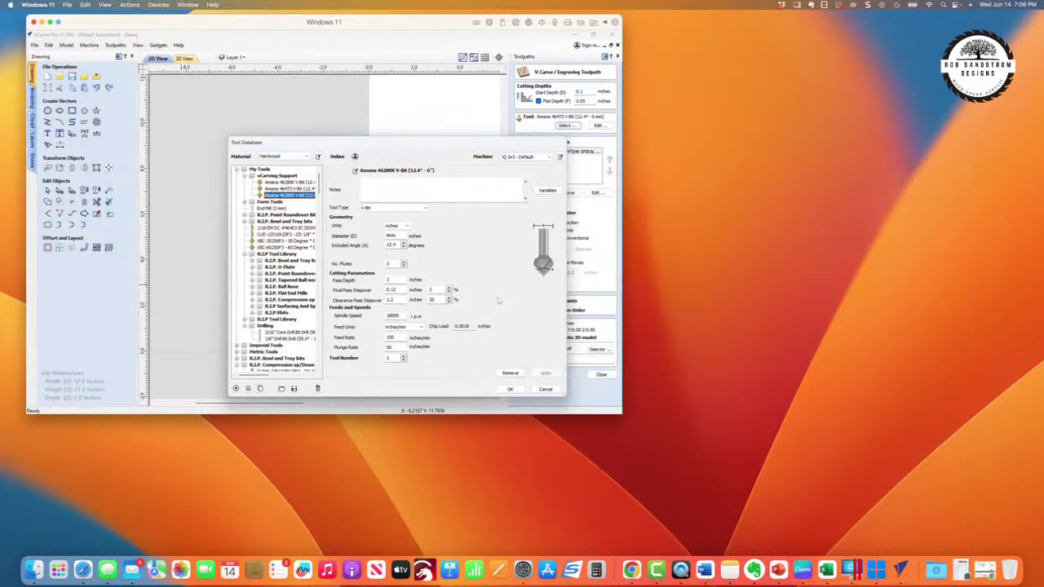
Step: Display the Amana 46280K V-Bit (12.4° - 1/4") and add a new tool of type Engraving below it
{"action": "left_click_drag", "start_coordinate": [304, 194], "coordinate": [319, 181]}
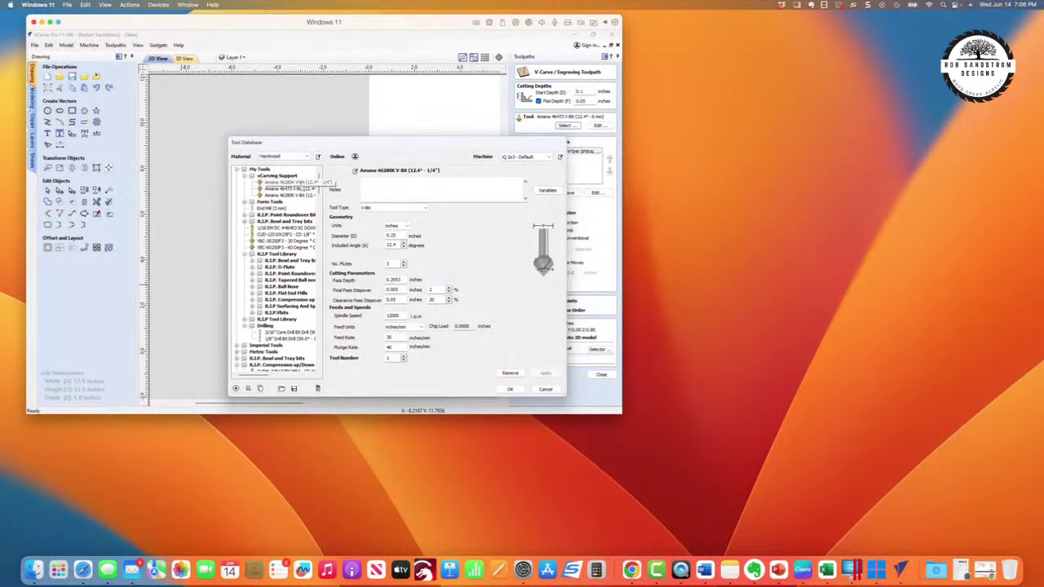
{"action": "left_click", "coordinate": [323, 181]}
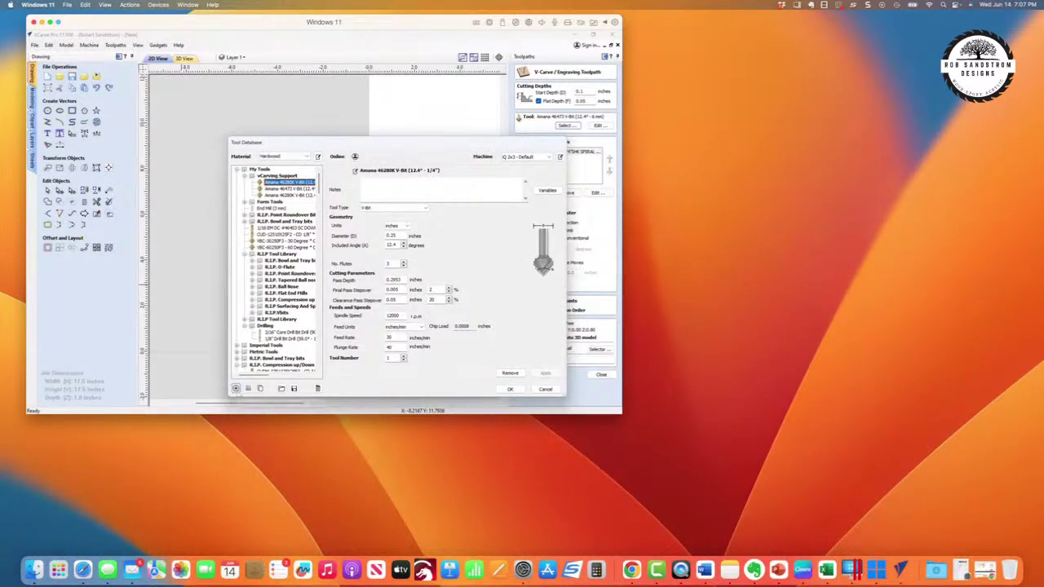
{"action": "left_click", "coordinate": [236, 388]}
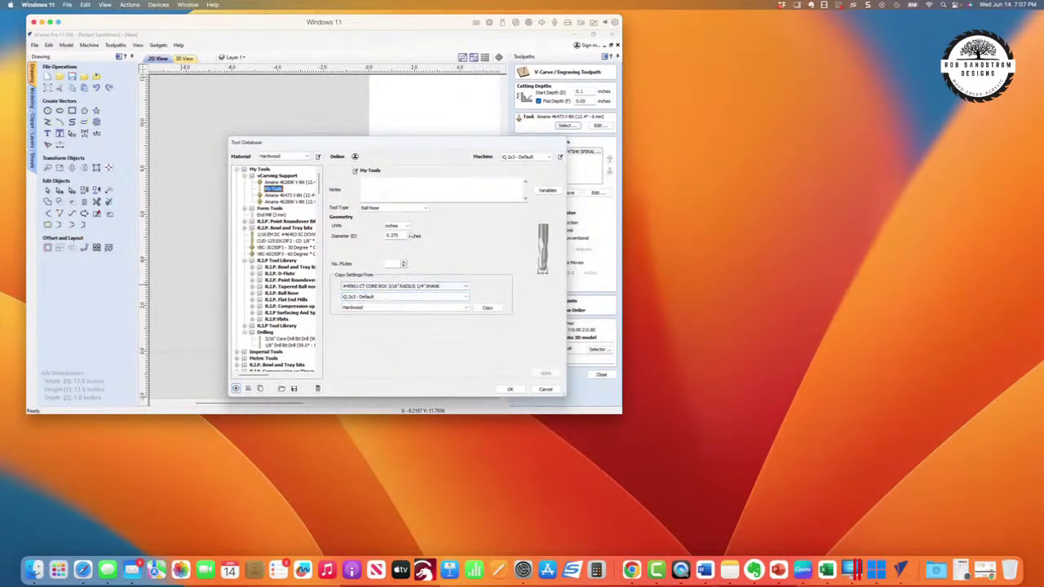
{"action": "left_click", "coordinate": [421, 209]}
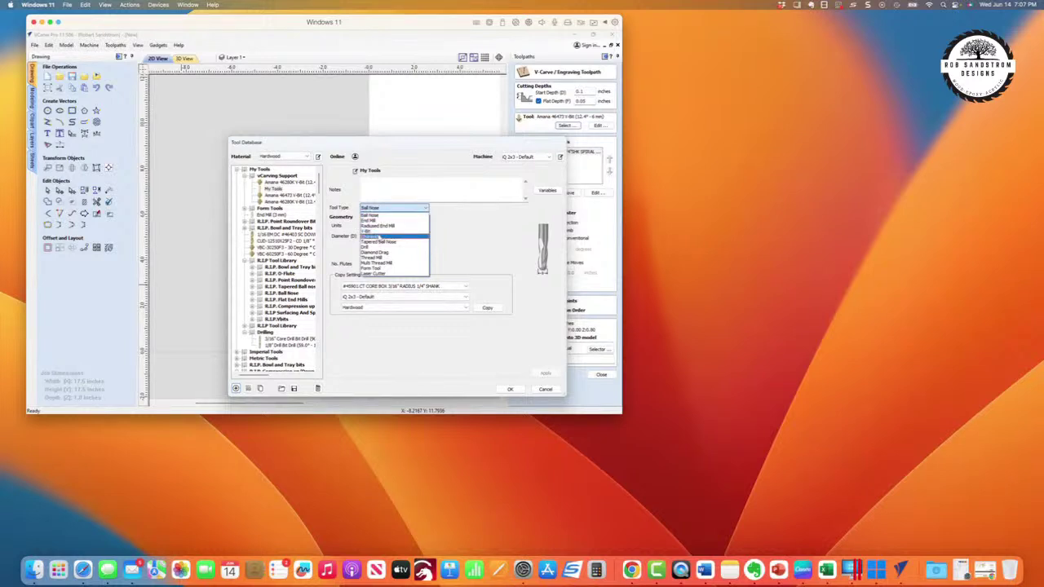
{"action": "left_click", "coordinate": [378, 237]}
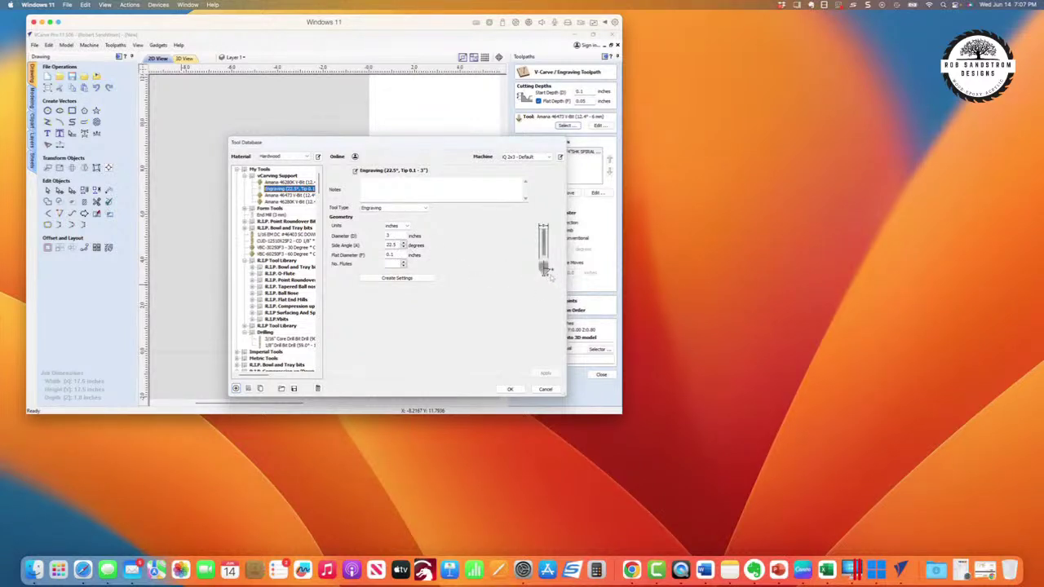
Step: Set the engraving tool's side angle to 6.2 degrees
{"action": "double_click", "coordinate": [397, 245]}
{"action": "type", "text": "6"}
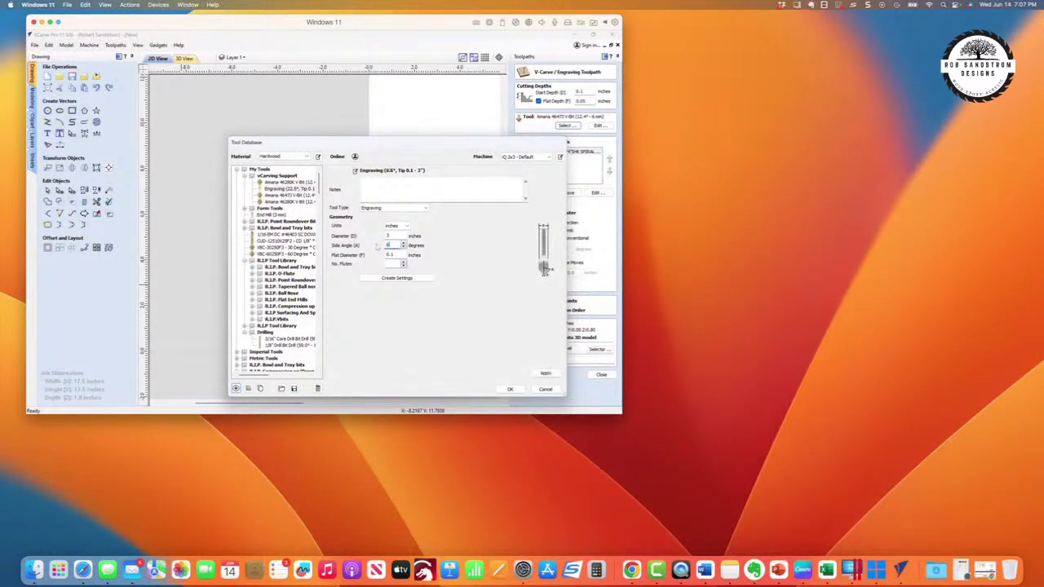
{"action": "type", "text": ".2"}
Step: Try to switch to the Chrome product page for the bit's flat diameter, and return to the tool database
{"action": "left_click", "coordinate": [398, 255]}
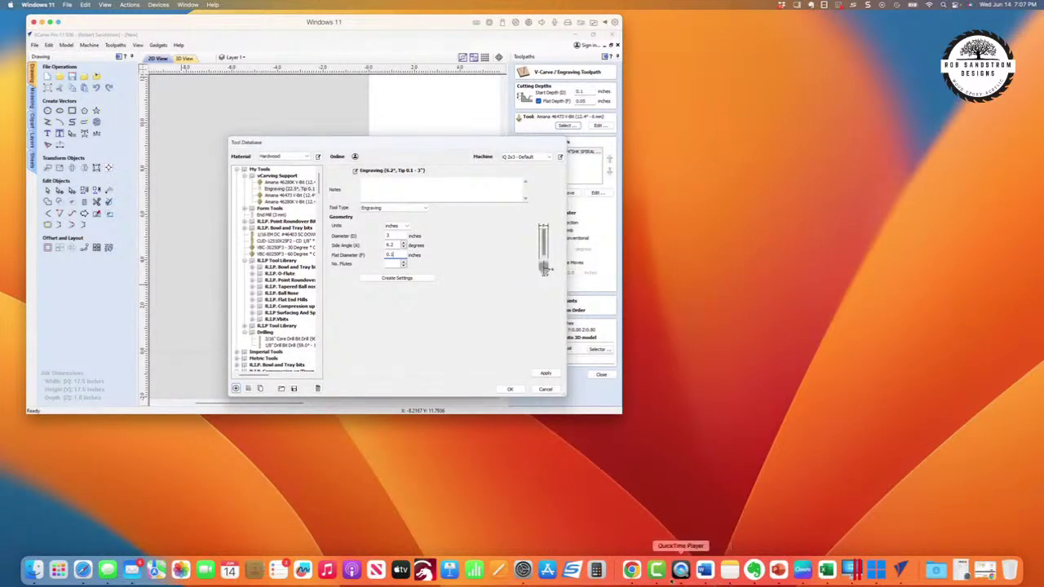
{"action": "left_click", "coordinate": [632, 570]}
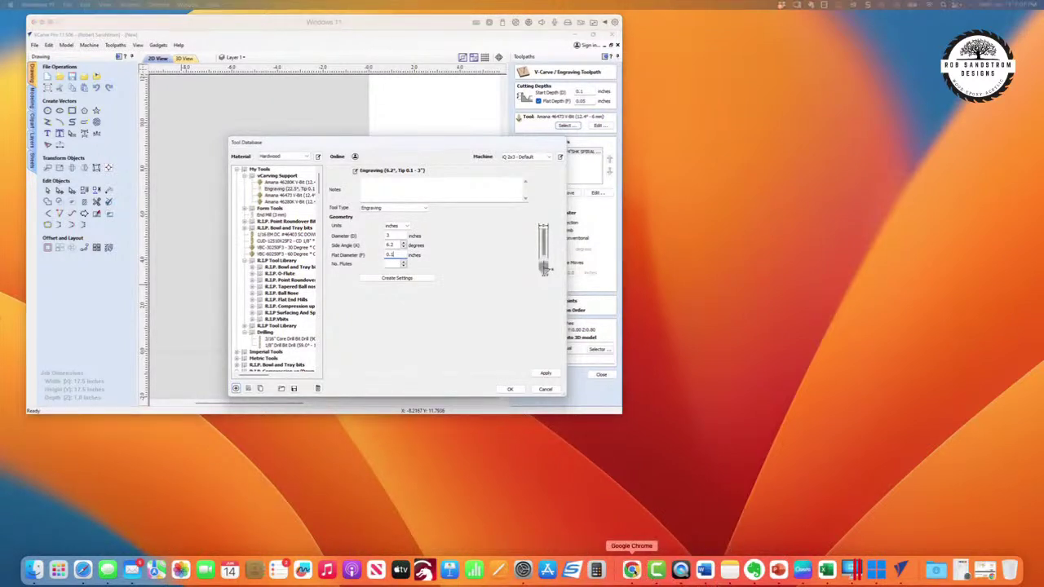
{"action": "left_click", "coordinate": [632, 570]}
{"action": "key", "text": "ctrl+Up"}
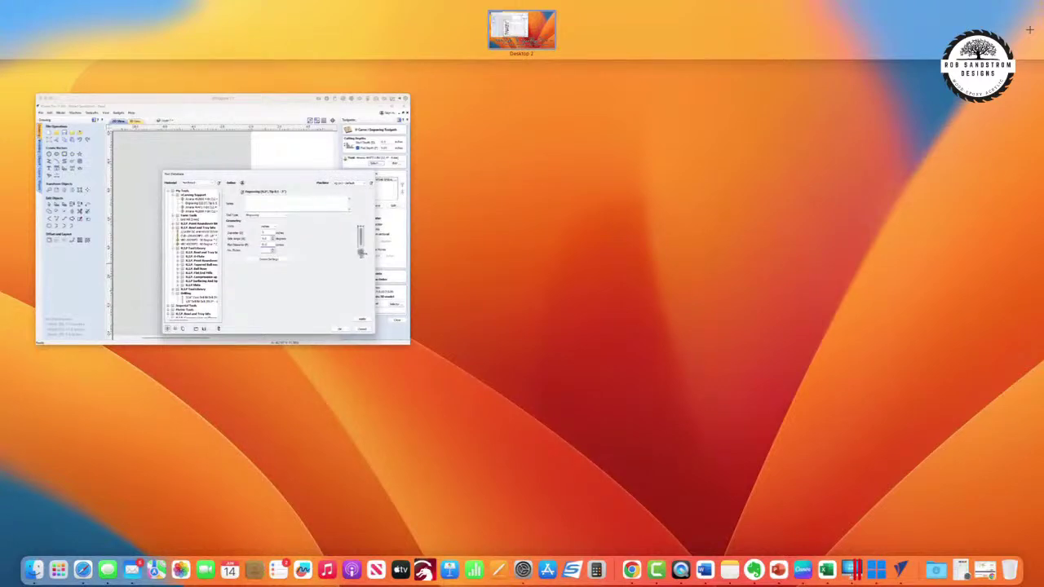
{"action": "mouse_move", "coordinate": [1029, 30]}
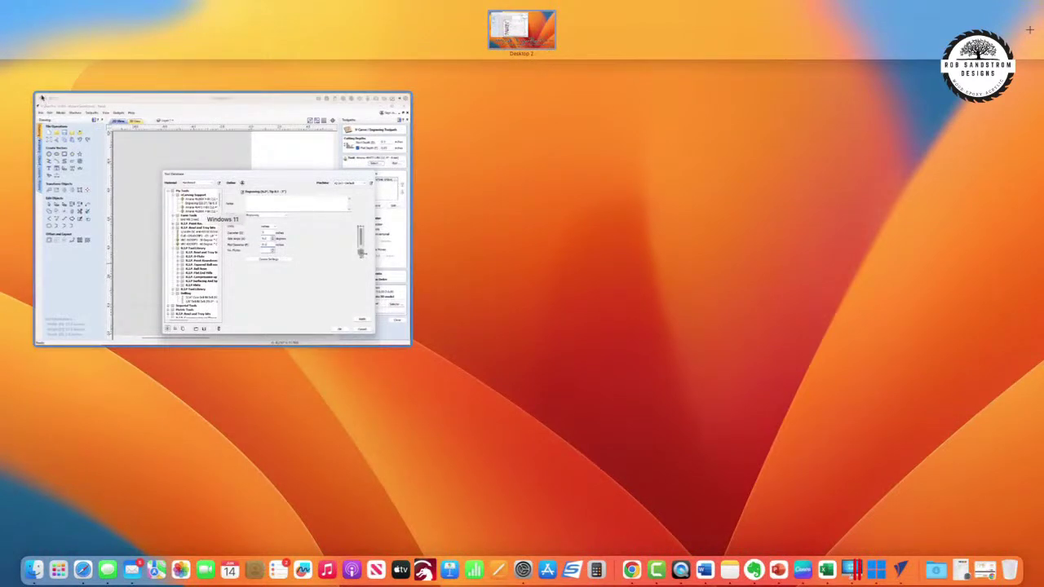
{"action": "left_click", "coordinate": [57, 101]}
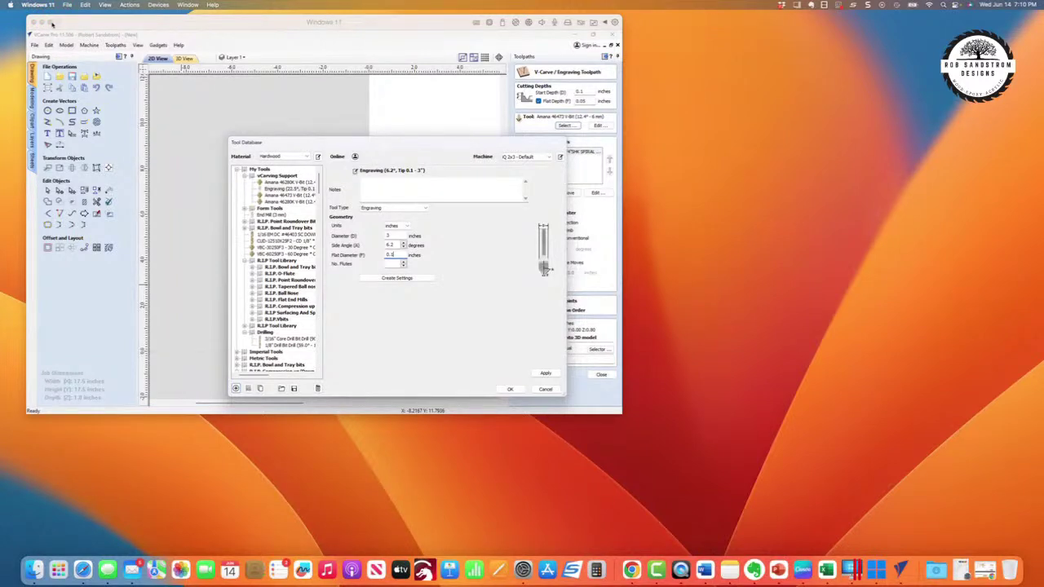
Step: Show the Windows 11 virtual machine window in full screen
{"action": "left_click", "coordinate": [50, 23]}
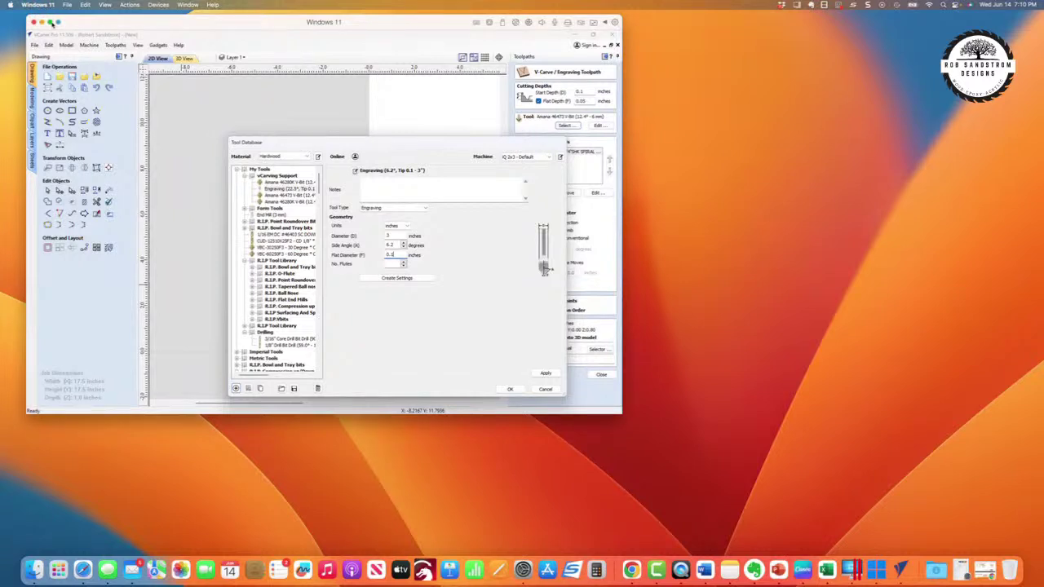
{"action": "mouse_move", "coordinate": [51, 22]}
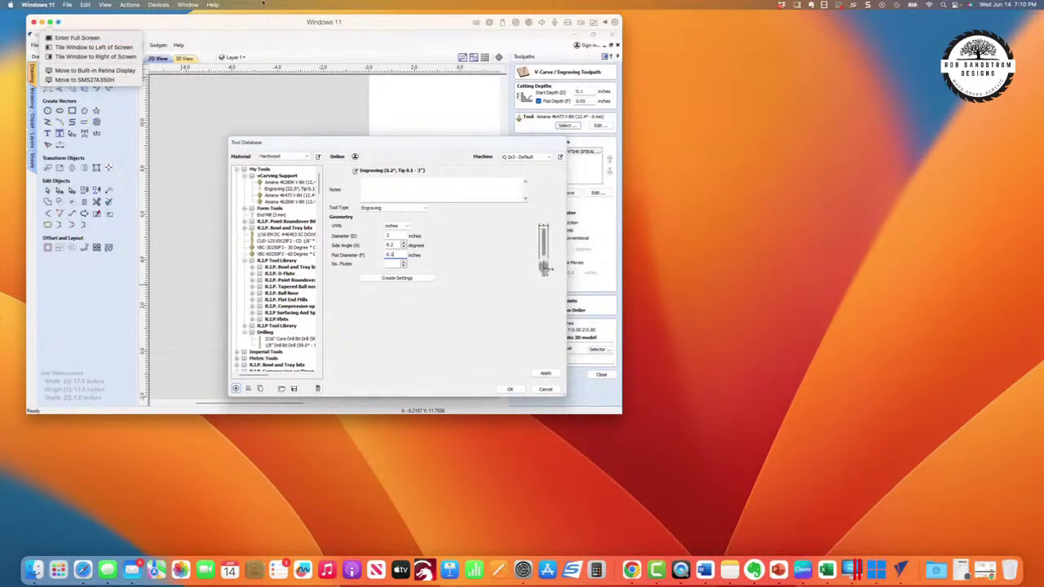
{"action": "left_click", "coordinate": [67, 38]}
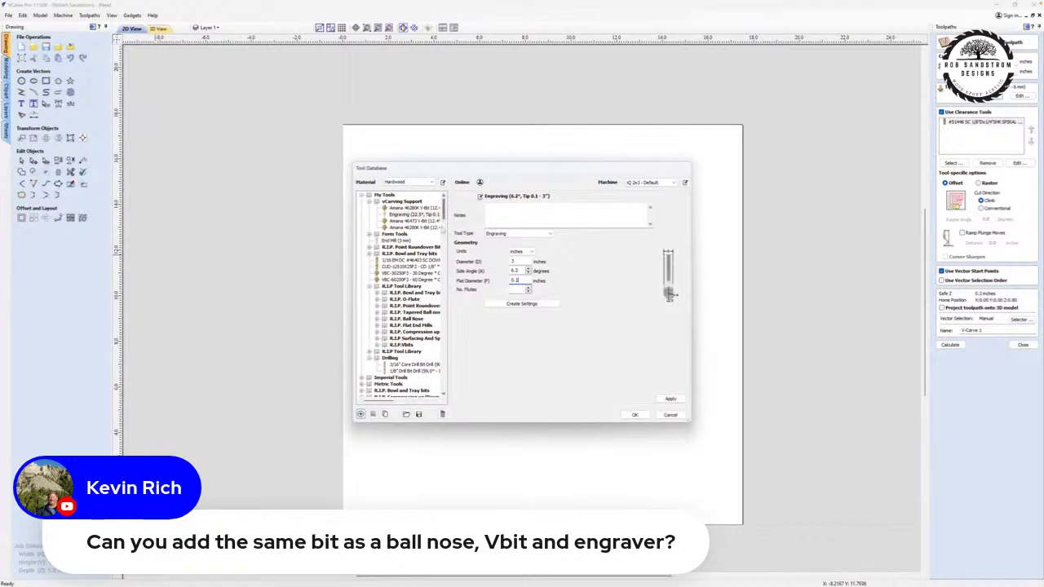
Step: Expand the 6mm Shank group of Amana's Wood endmills and enlarge the Tool Database window to read the full tool names
{"action": "scroll", "coordinate": [401, 294], "scroll_direction": "down", "scroll_amount": 7}
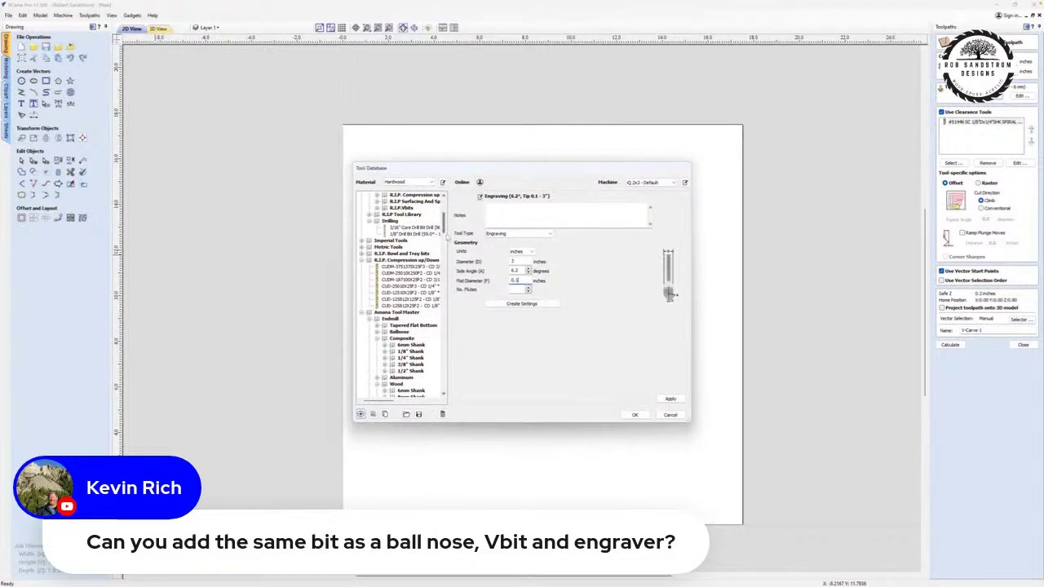
{"action": "scroll", "coordinate": [446, 235], "scroll_direction": "down", "scroll_amount": 10}
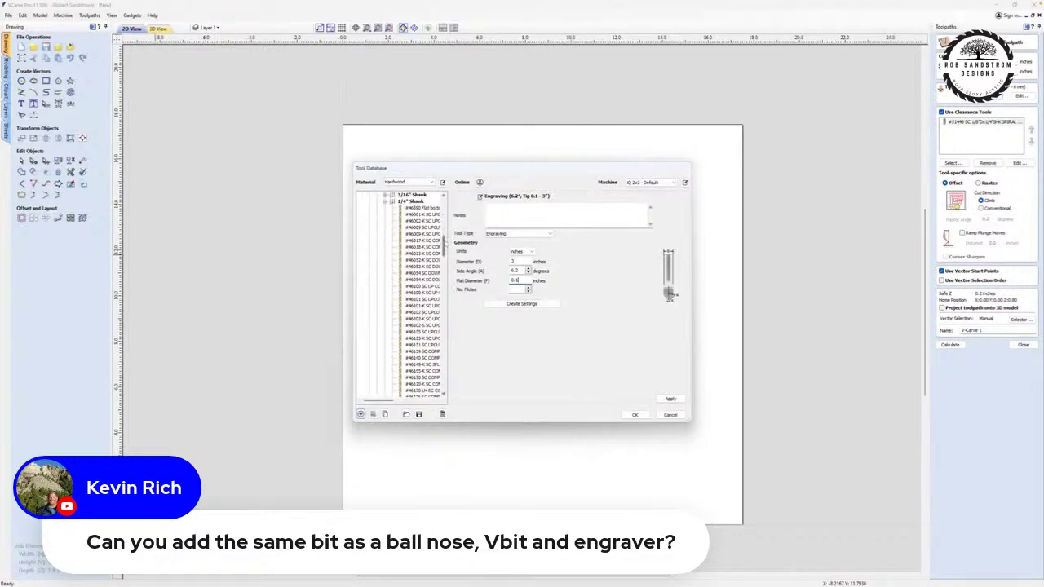
{"action": "scroll", "coordinate": [445, 242], "scroll_direction": "up", "scroll_amount": 3}
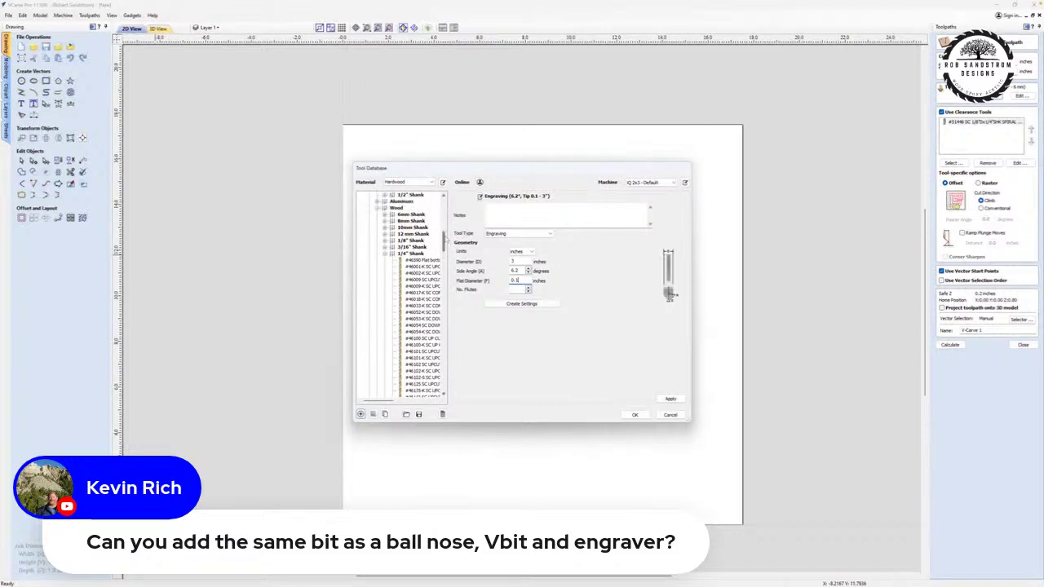
{"action": "scroll", "coordinate": [445, 241], "scroll_direction": "down", "scroll_amount": 1}
{"action": "scroll", "coordinate": [445, 239], "scroll_direction": "up", "scroll_amount": 1}
{"action": "left_click", "coordinate": [384, 213]}
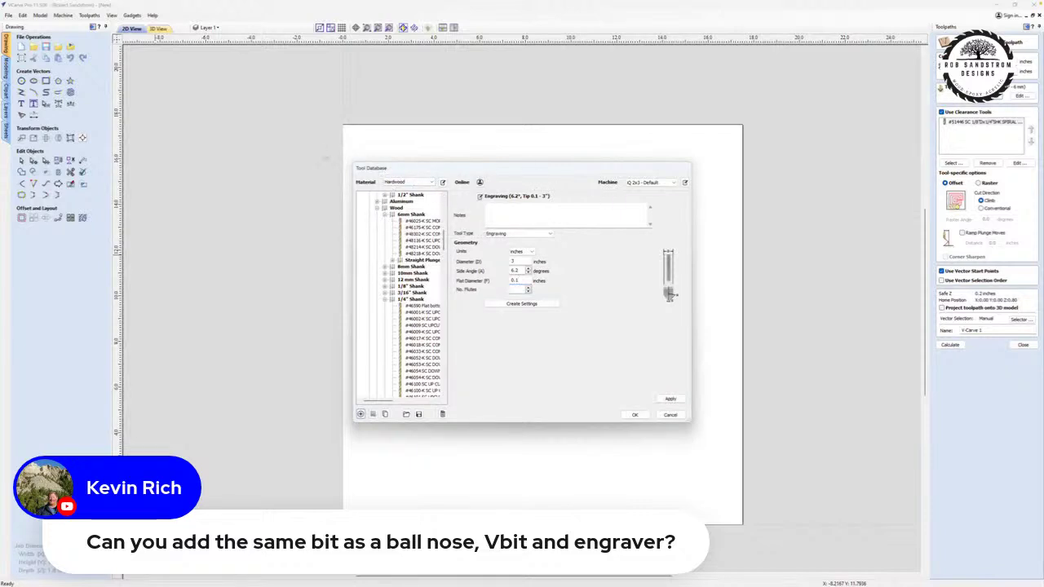
{"action": "left_click_drag", "start_coordinate": [353, 164], "coordinate": [188, 51]}
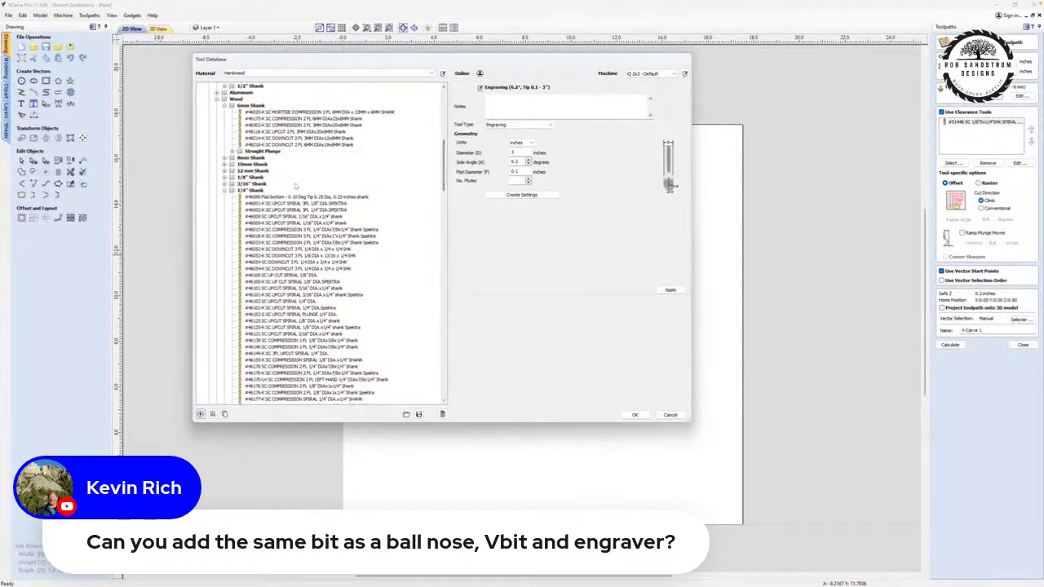
Step: Collapse the 1/4" Shank, Plastic, Engraving and Wood groups, and expand the 6mm Shank group under Carving in Amana Tool Master
{"action": "left_click", "coordinate": [224, 190]}
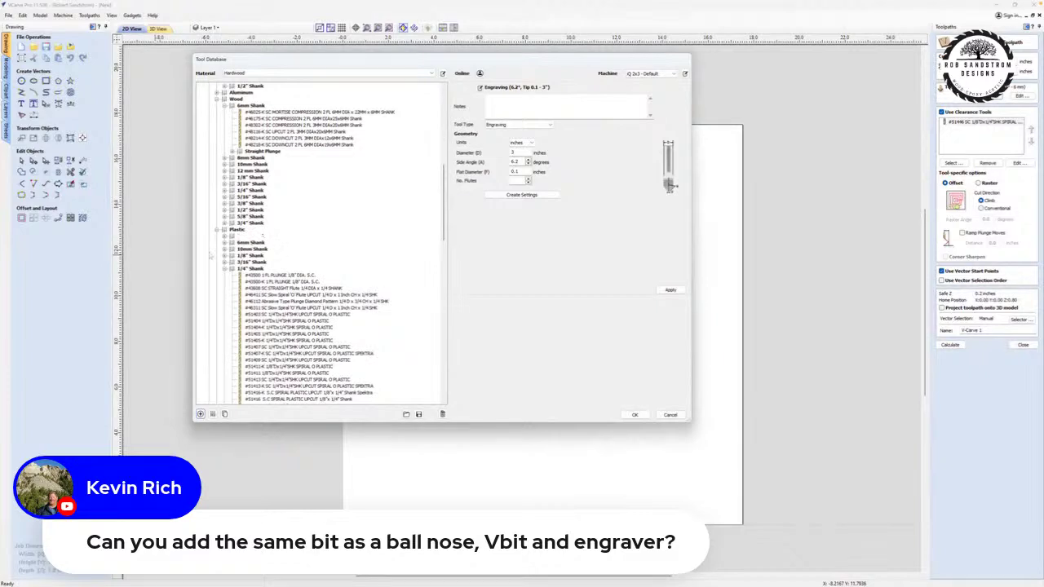
{"action": "left_click", "coordinate": [216, 230]}
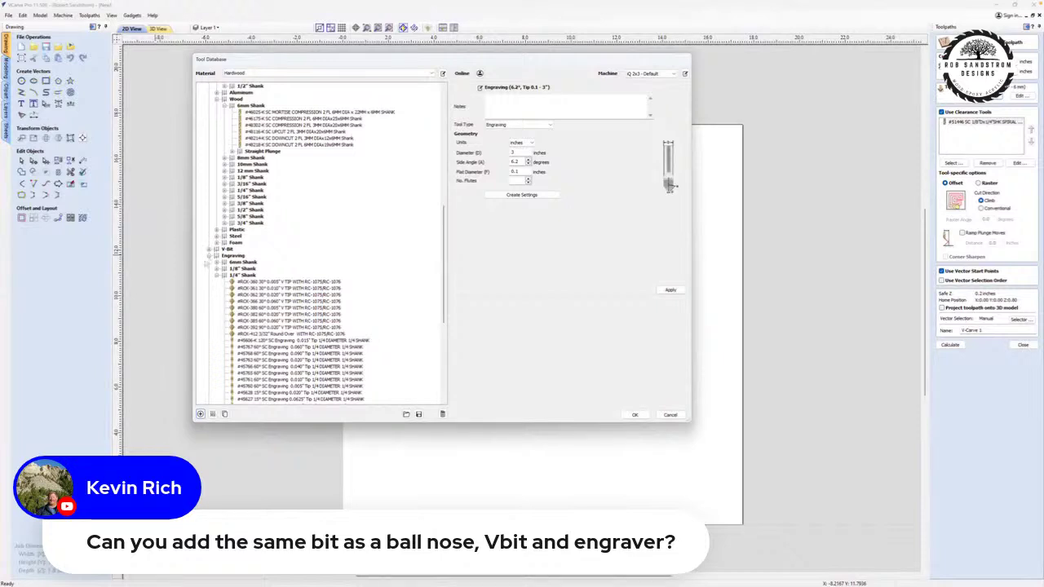
{"action": "left_click", "coordinate": [209, 256]}
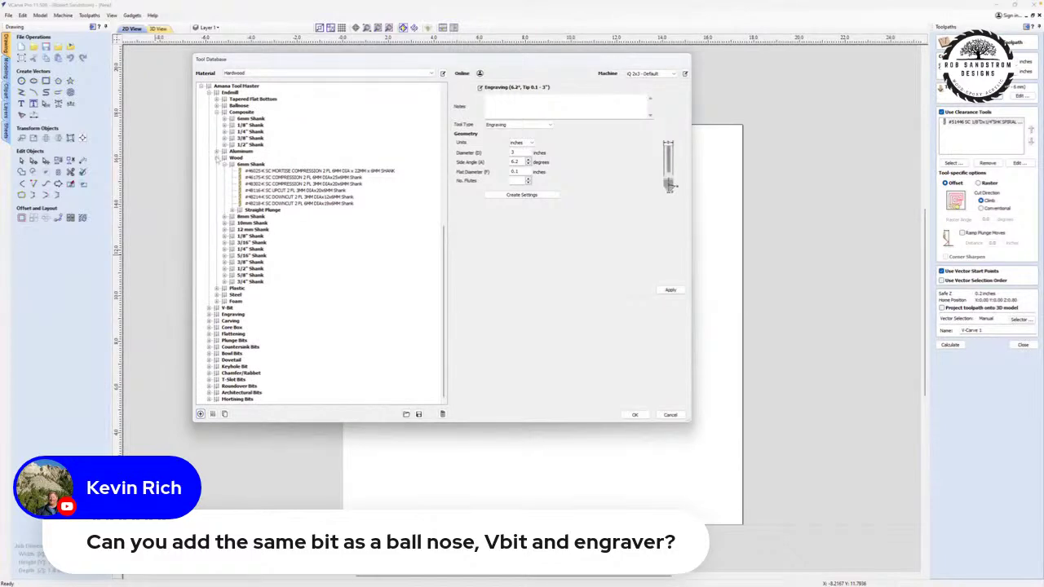
{"action": "left_click", "coordinate": [218, 158]}
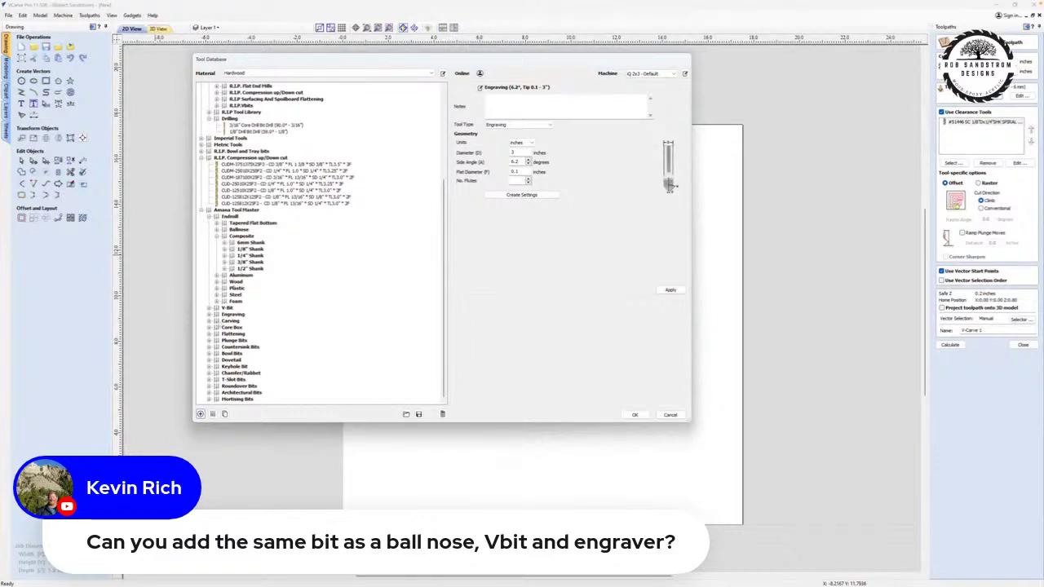
{"action": "left_click", "coordinate": [208, 321]}
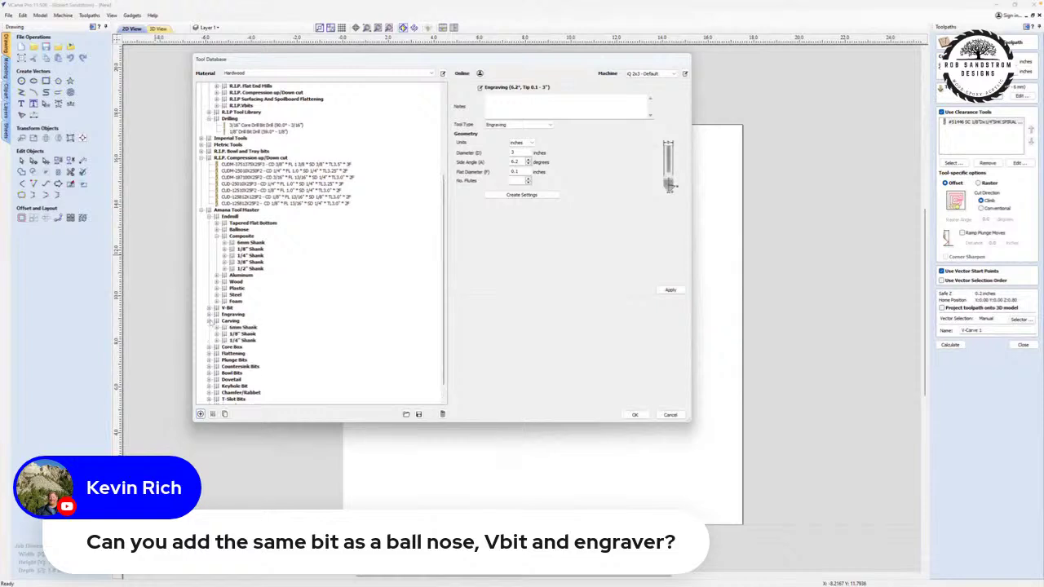
{"action": "left_click", "coordinate": [217, 327]}
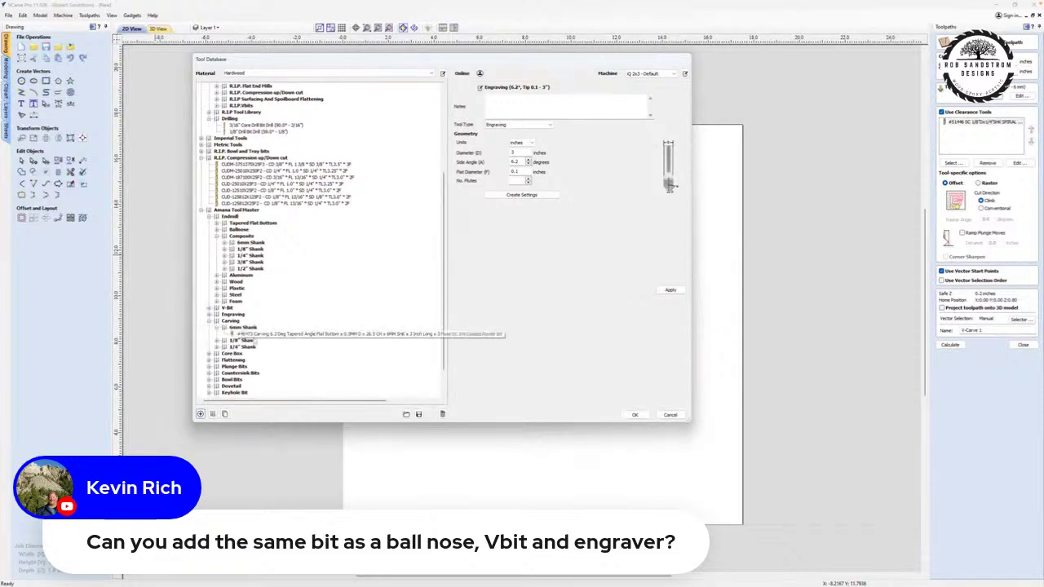